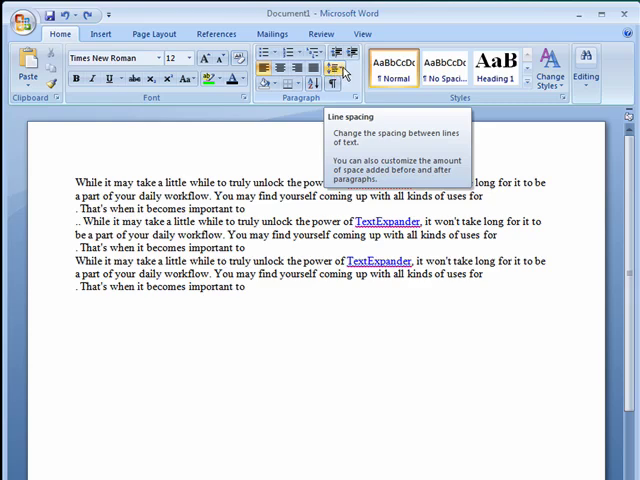
Step: Apply 2.0 line spacing to the first TextExpander paragraph only
{"action": "left_click", "coordinate": [341, 70]}
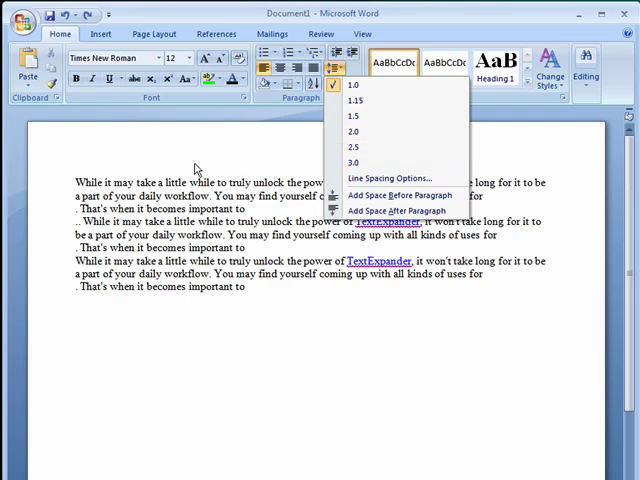
{"action": "left_click", "coordinate": [300, 183]}
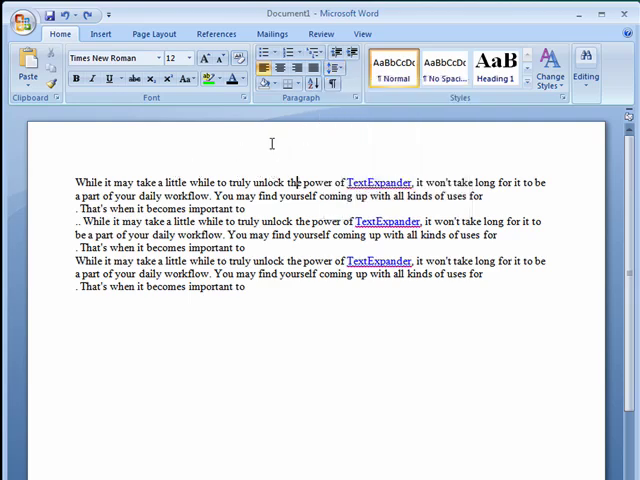
{"action": "left_click", "coordinate": [76, 182]}
{"action": "left_click", "coordinate": [340, 72]}
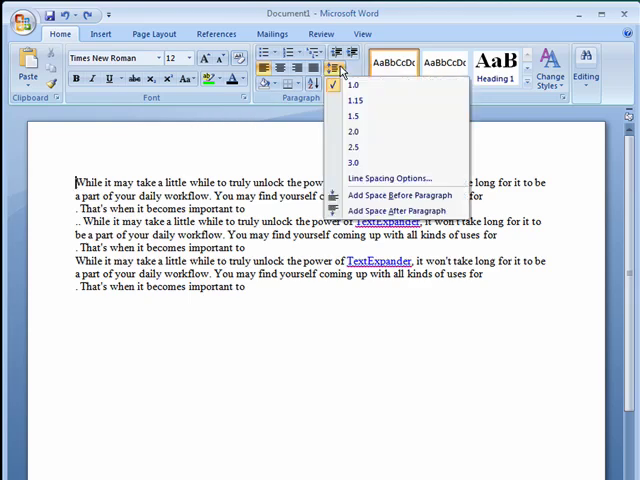
{"action": "left_click", "coordinate": [353, 133]}
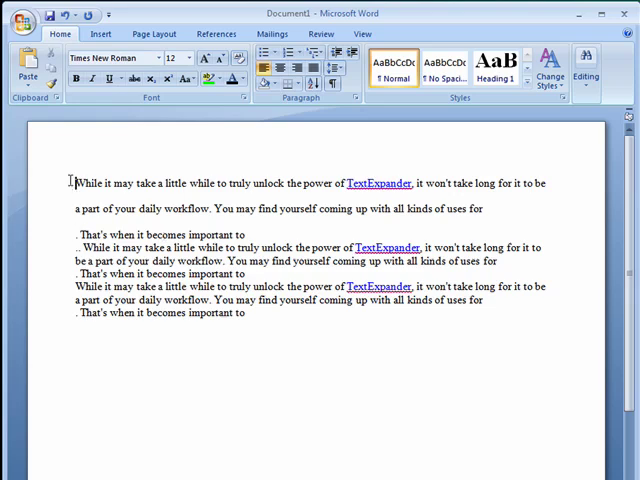
Step: Select all three paragraphs and apply 2.0 line spacing to them
{"action": "left_click_drag", "start_coordinate": [73, 182], "coordinate": [293, 321]}
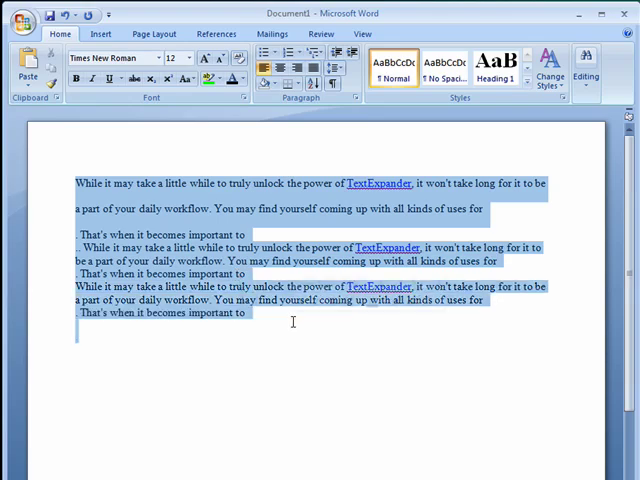
{"action": "left_click", "coordinate": [335, 68]}
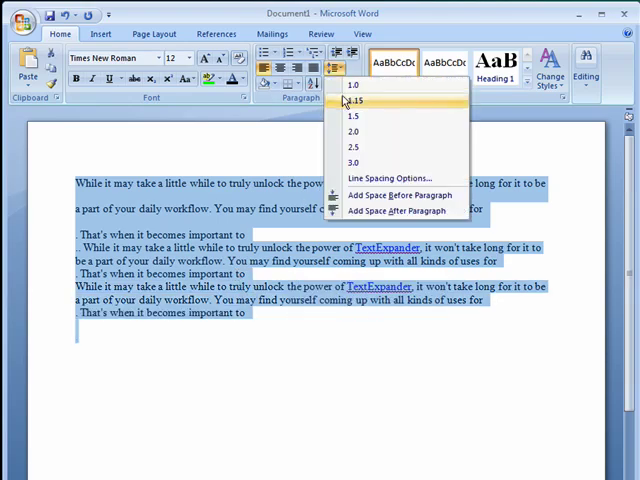
{"action": "left_click", "coordinate": [353, 131]}
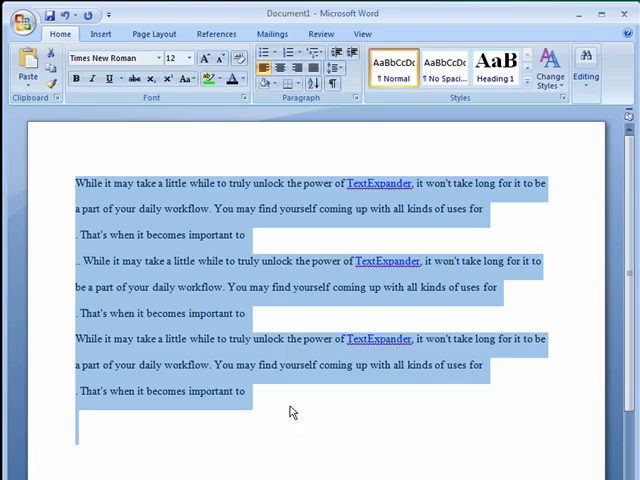
{"action": "left_click", "coordinate": [248, 448]}
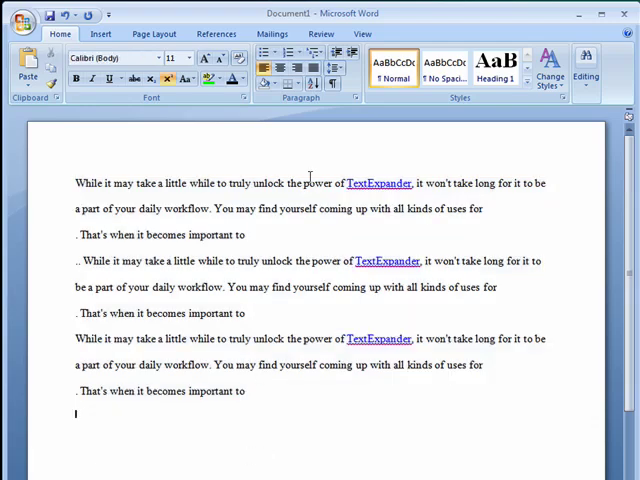
Step: Change all three selected paragraphs to 1.5 line spacing
{"action": "left_click_drag", "start_coordinate": [75, 182], "coordinate": [290, 388]}
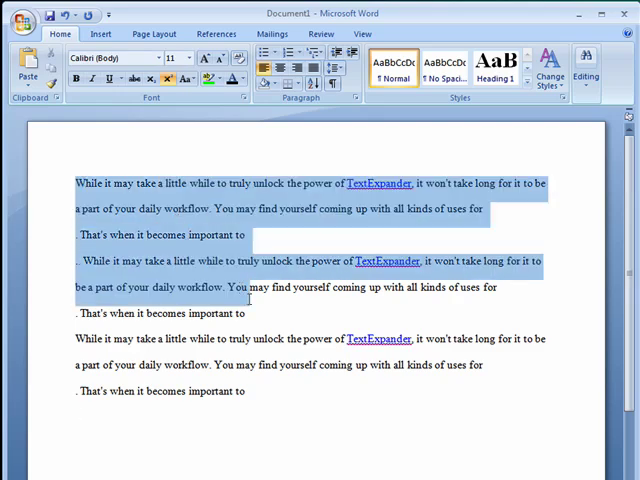
{"action": "left_click", "coordinate": [340, 66]}
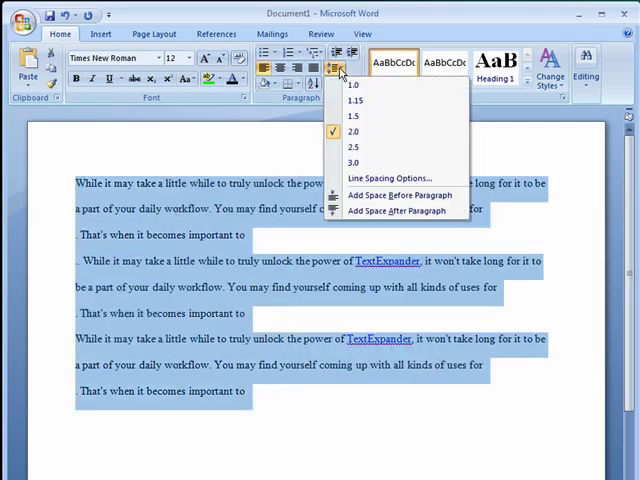
{"action": "left_click", "coordinate": [358, 118]}
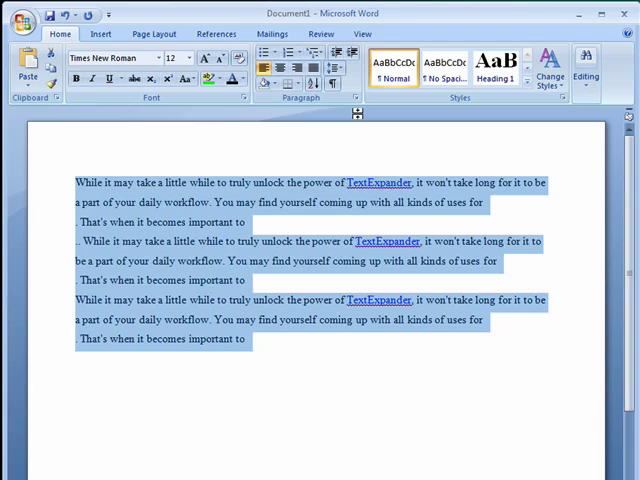
Step: Change all three selected paragraphs to 3.0 line spacing
{"action": "left_click", "coordinate": [338, 66]}
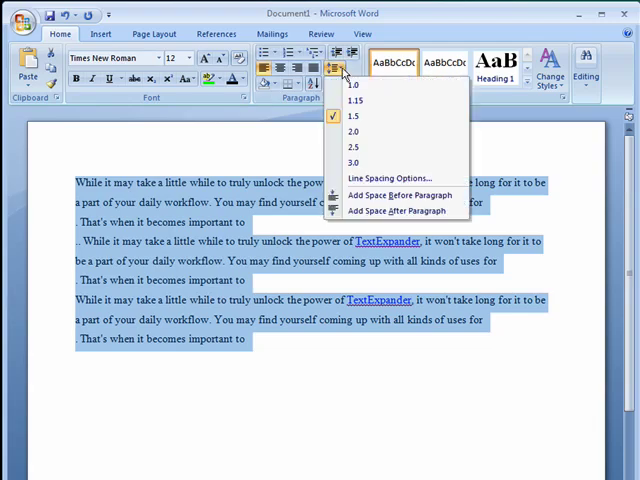
{"action": "left_click", "coordinate": [356, 162]}
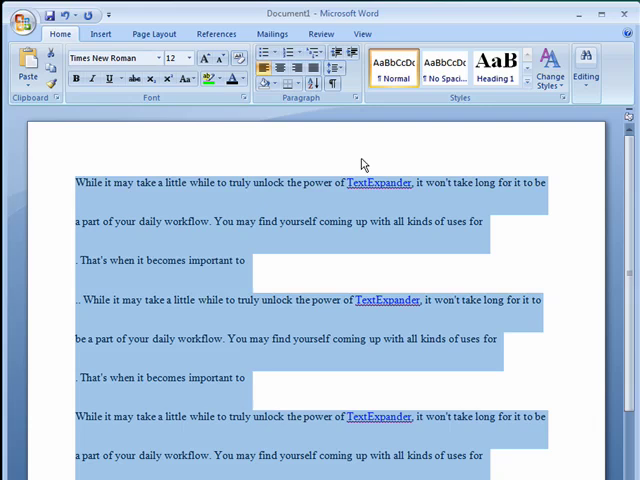
{"action": "left_click", "coordinate": [341, 68]}
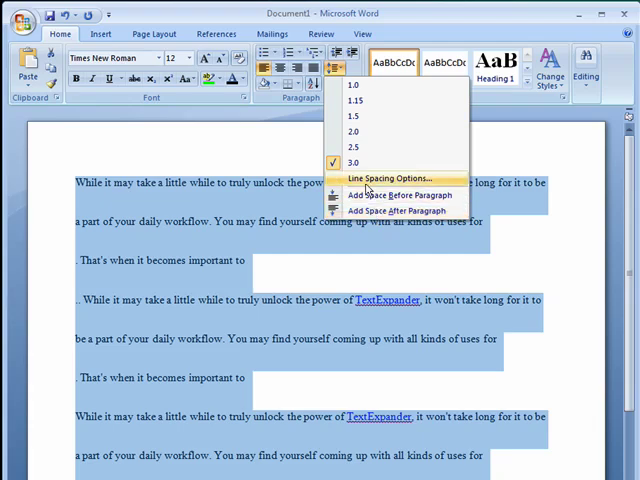
{"action": "left_click", "coordinate": [366, 181]}
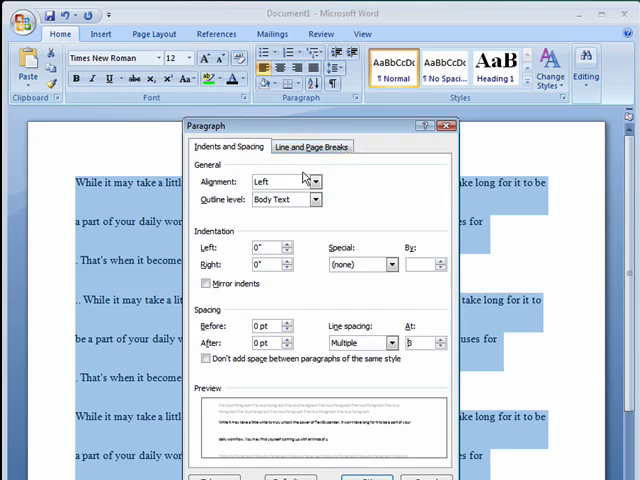
{"action": "left_click", "coordinate": [367, 477]}
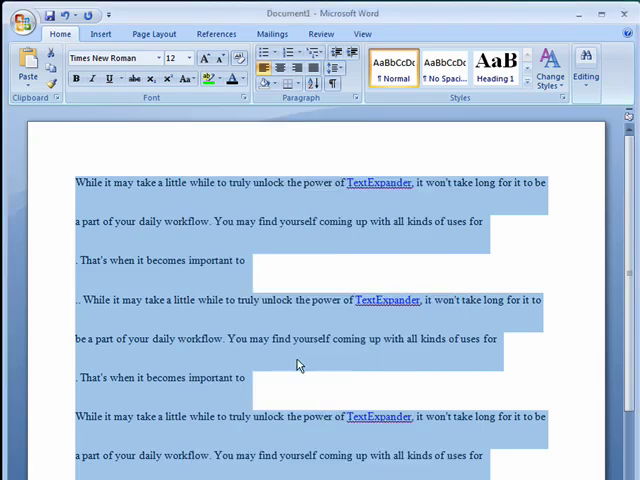